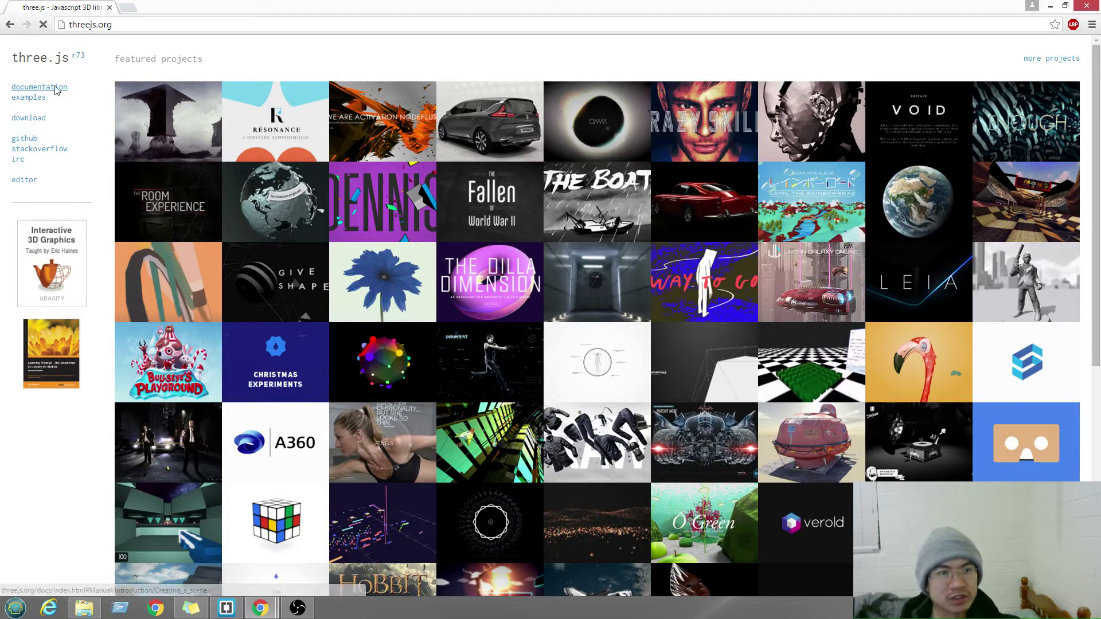
scroll(423, 344, down, 1)
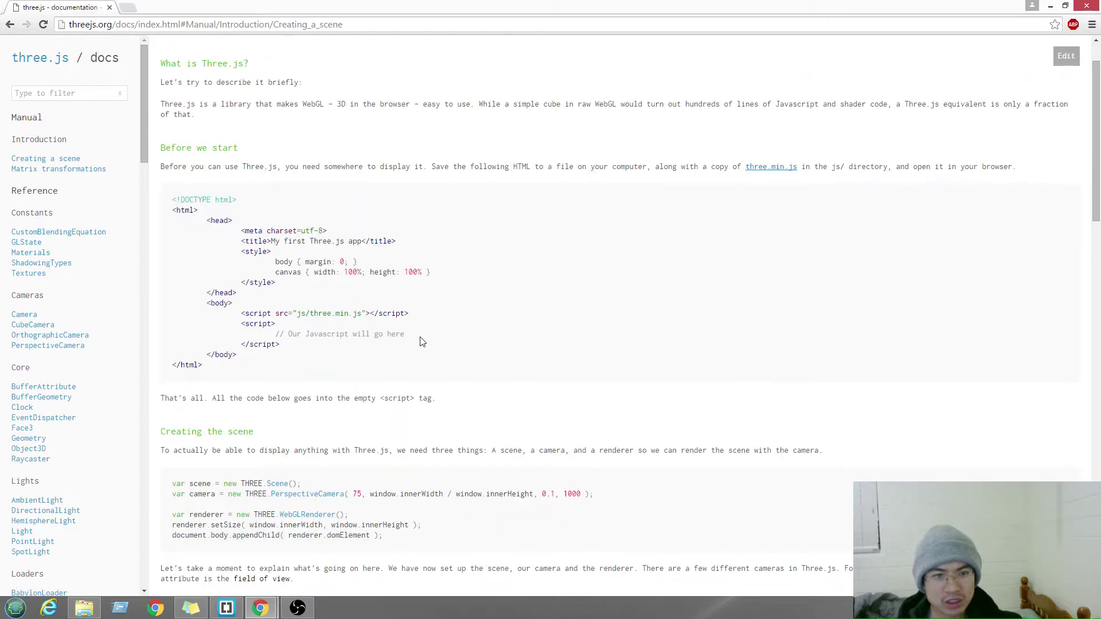
- Select the starter HTML code, then try the animation / cloth and animation / scene examples
drag(174, 197, 226, 329)
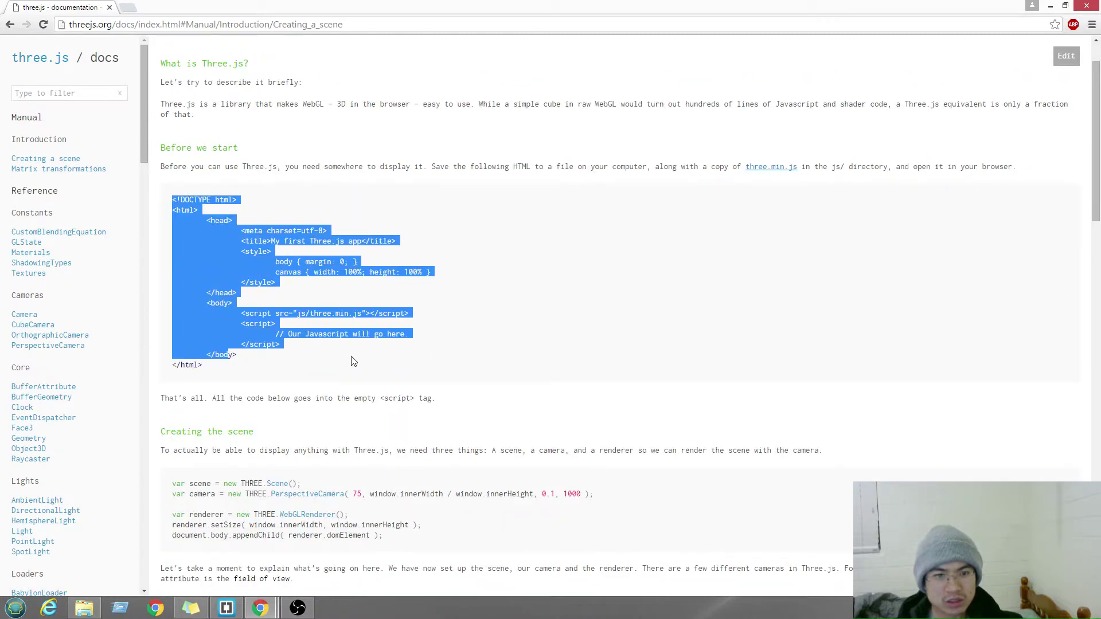
click(351, 361)
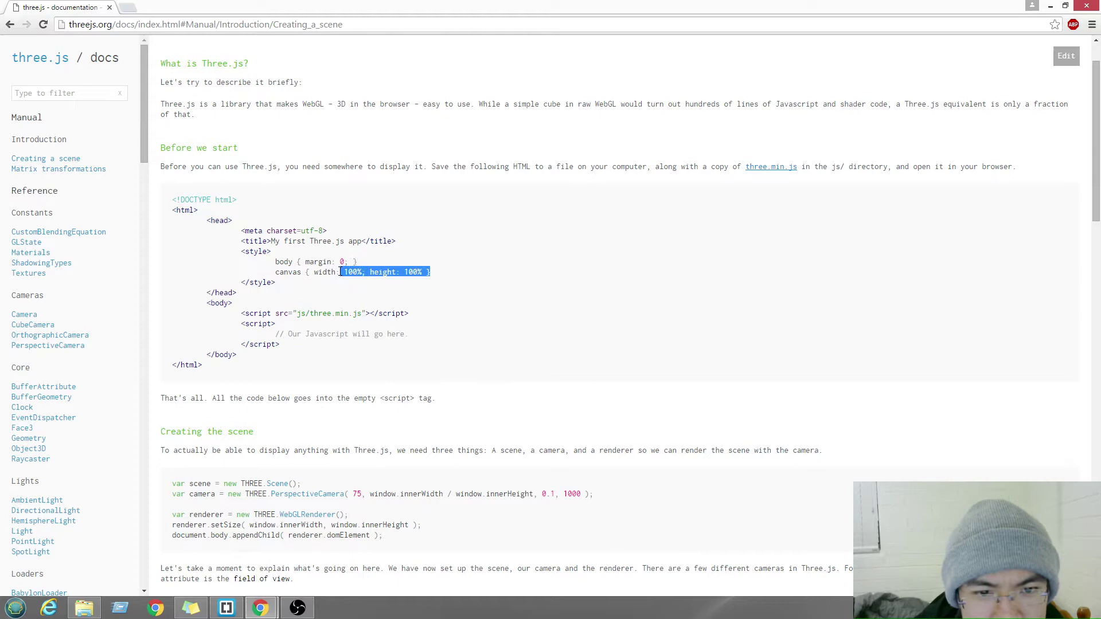
scroll(282, 276, down, 1)
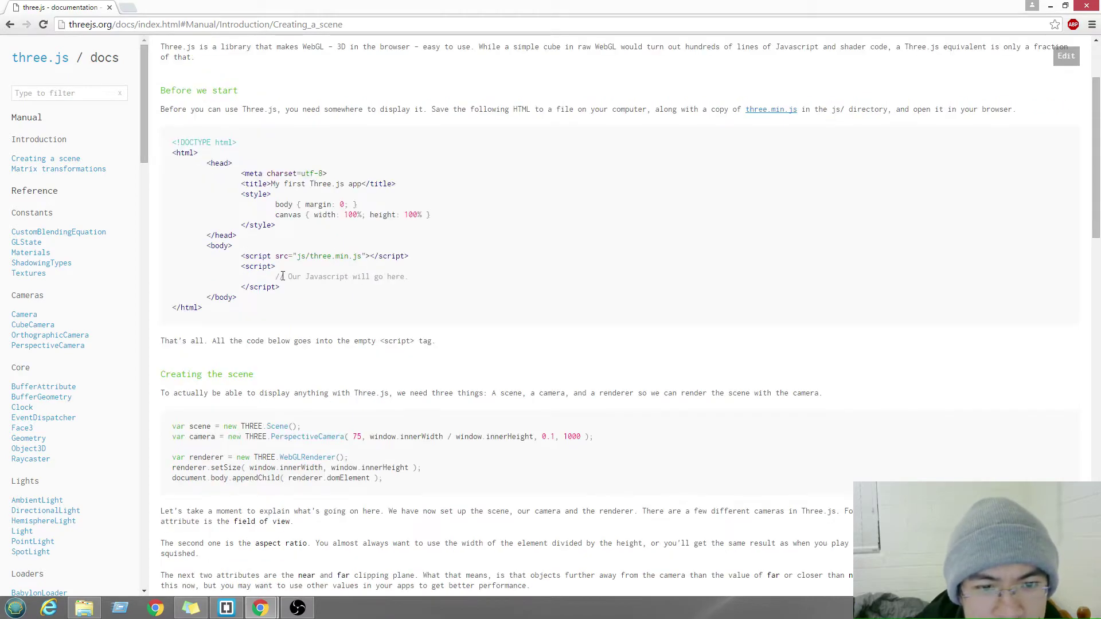
scroll(410, 297, down, 2)
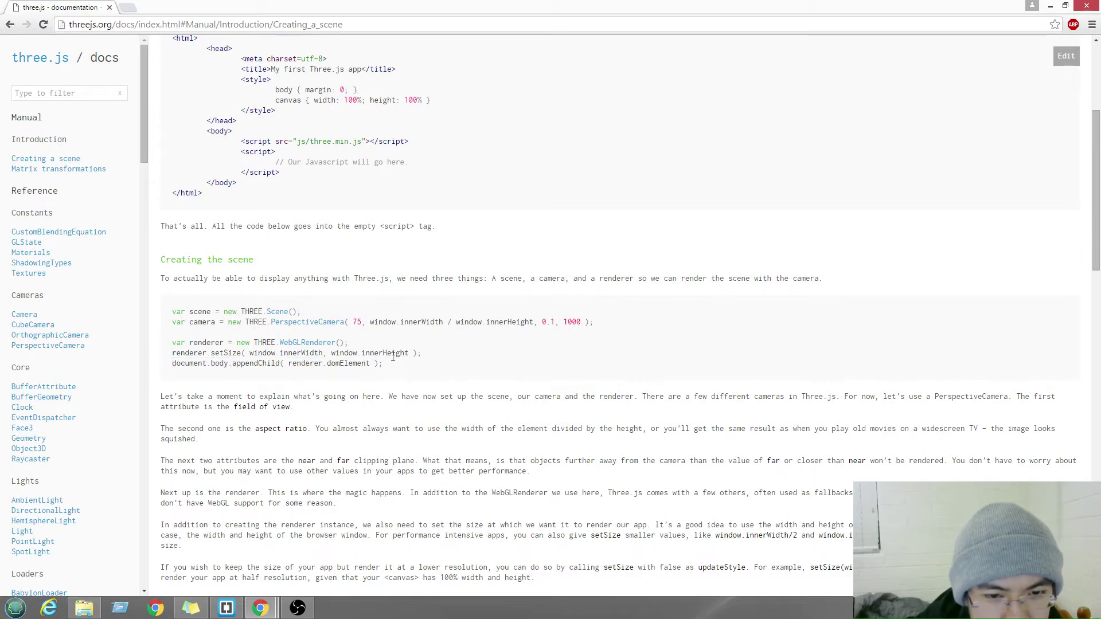
scroll(380, 334, up, 3)
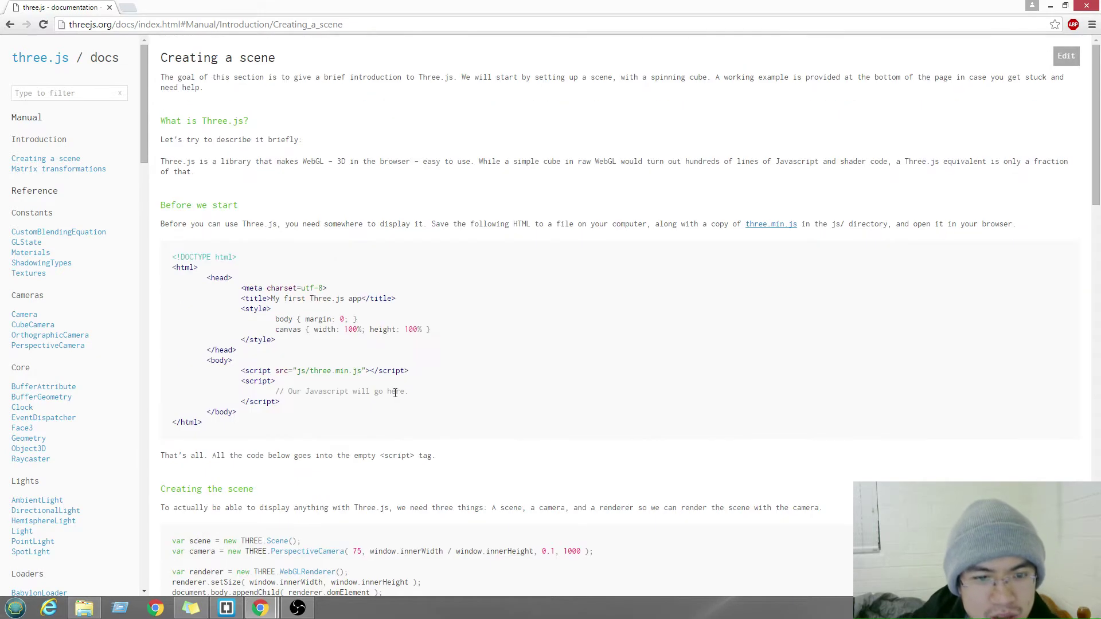
scroll(374, 375, down, 1)
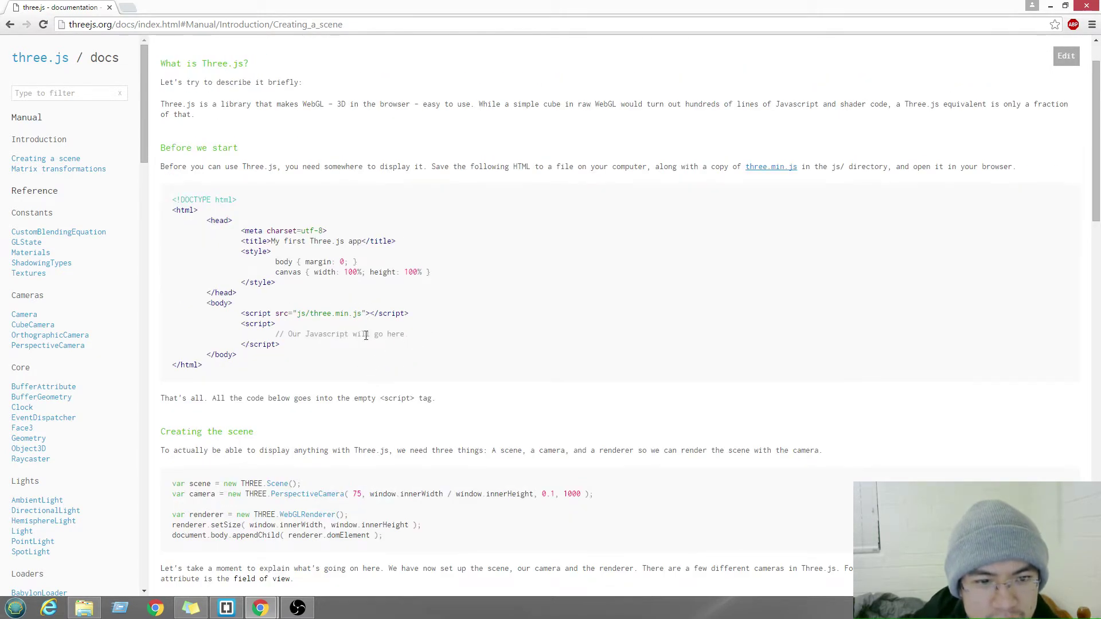
scroll(344, 328, down, 1)
scroll(360, 310, down, 1)
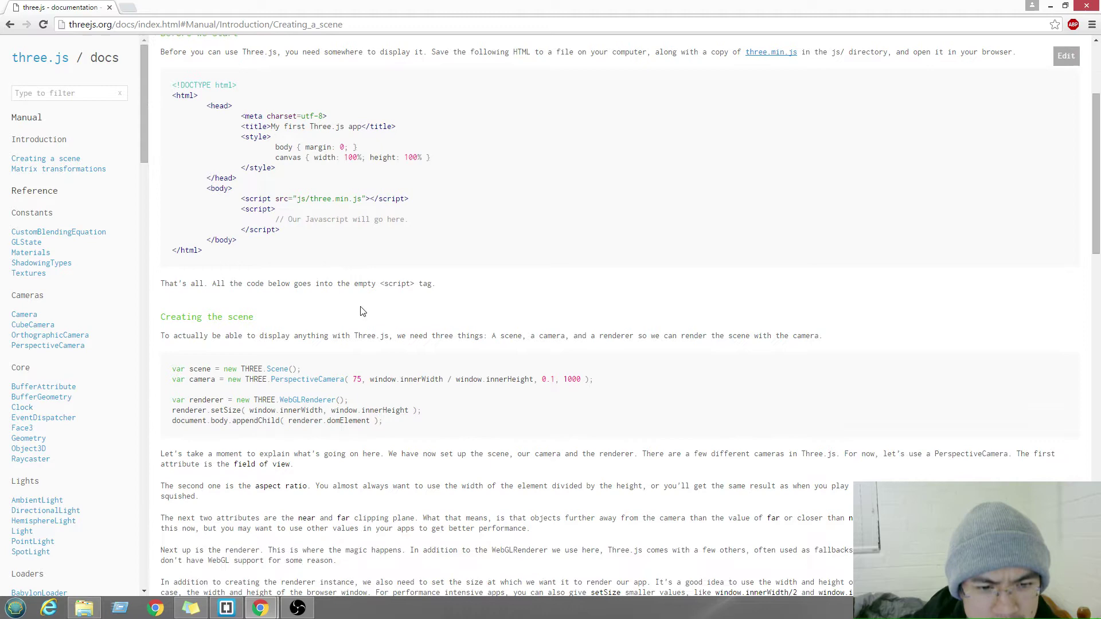
scroll(282, 268, up, 1)
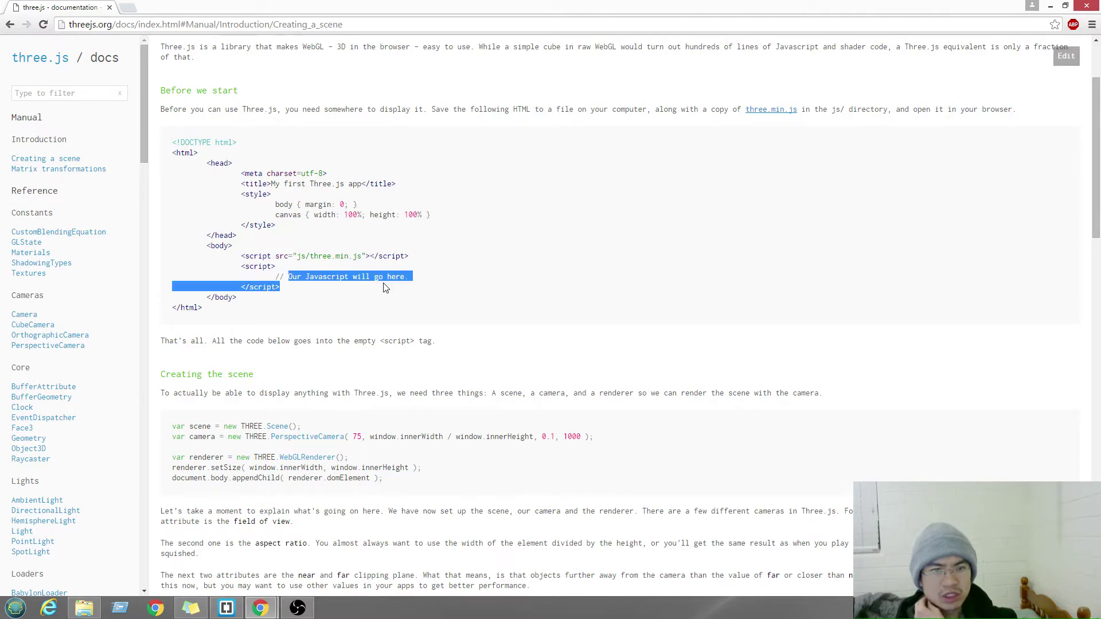
scroll(522, 337, down, 2)
scroll(521, 337, down, 4)
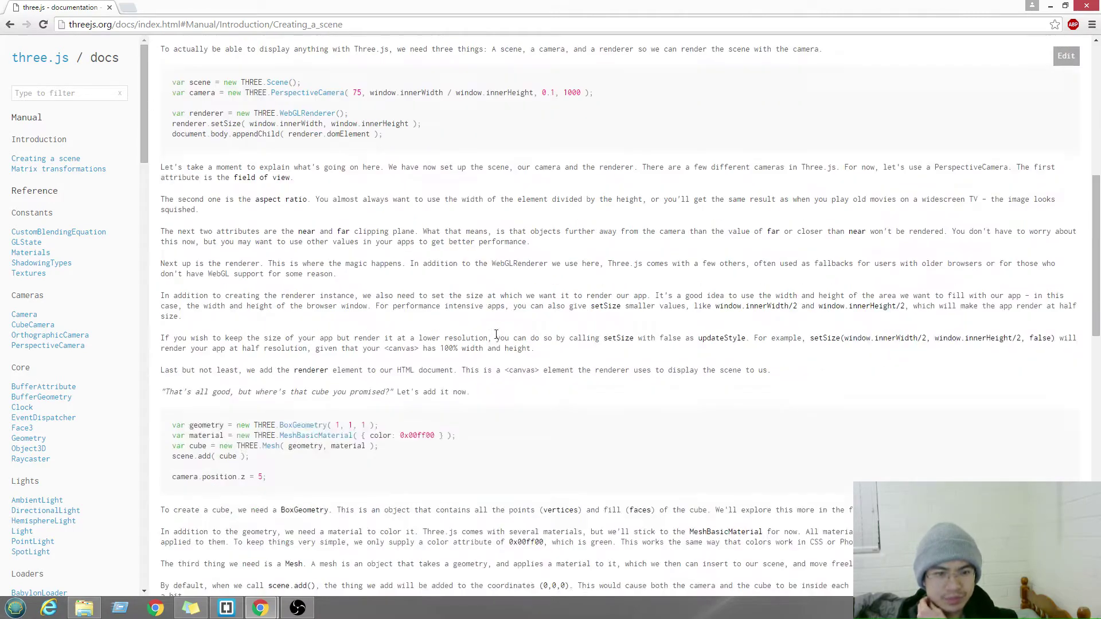
scroll(479, 337, down, 1)
scroll(478, 336, down, 1)
scroll(479, 337, down, 2)
scroll(473, 337, down, 4)
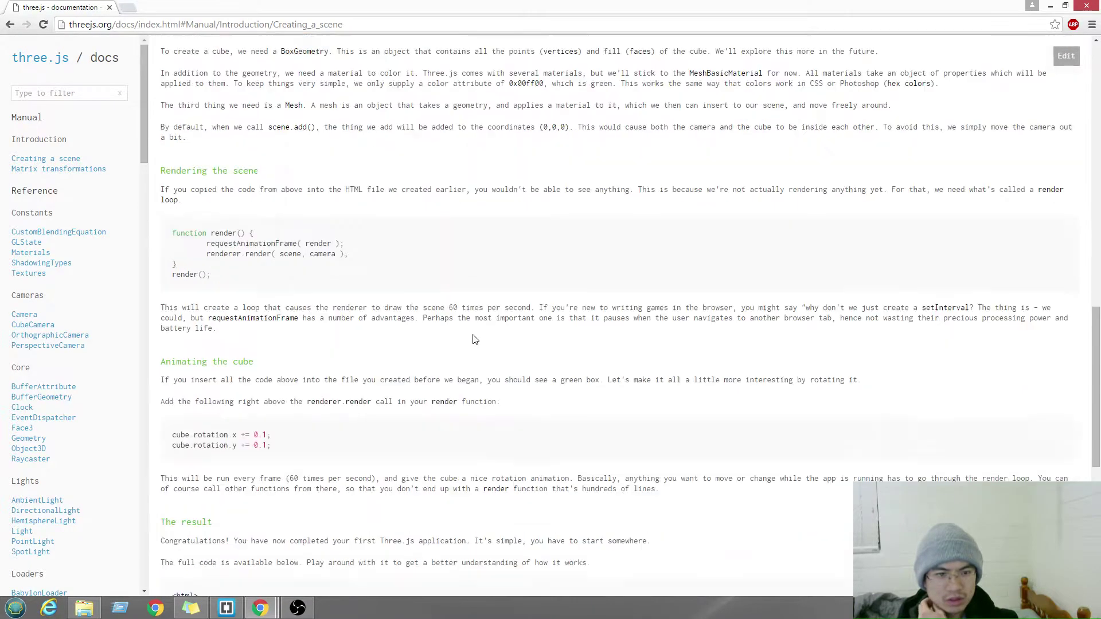
scroll(464, 339, down, 3)
scroll(454, 341, down, 4)
scroll(454, 340, down, 1)
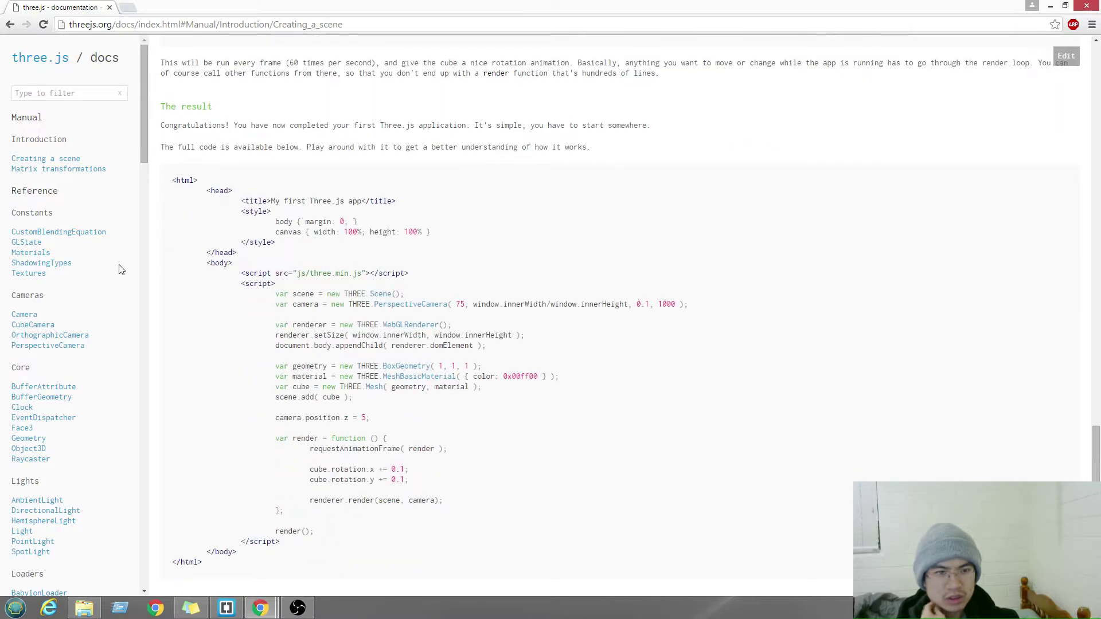
click(49, 67)
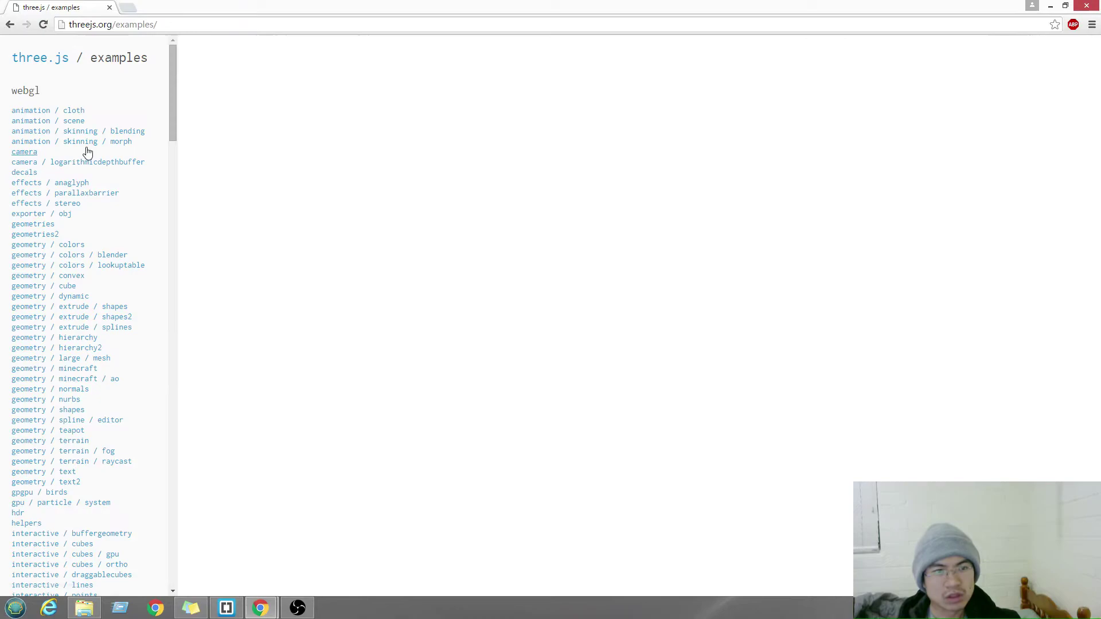
click(70, 112)
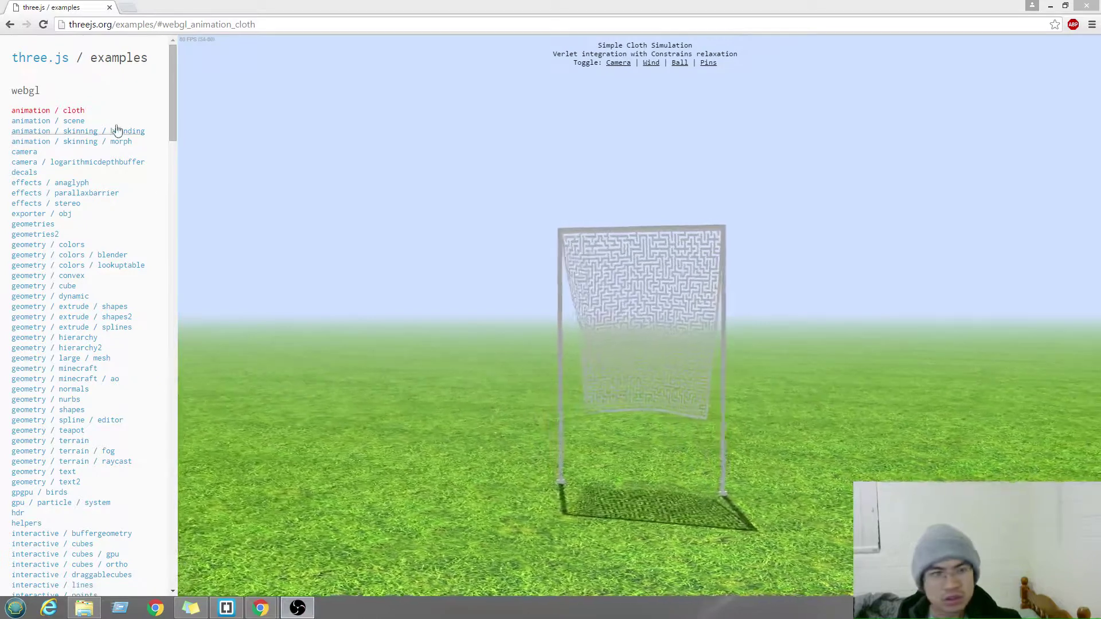
click(79, 122)
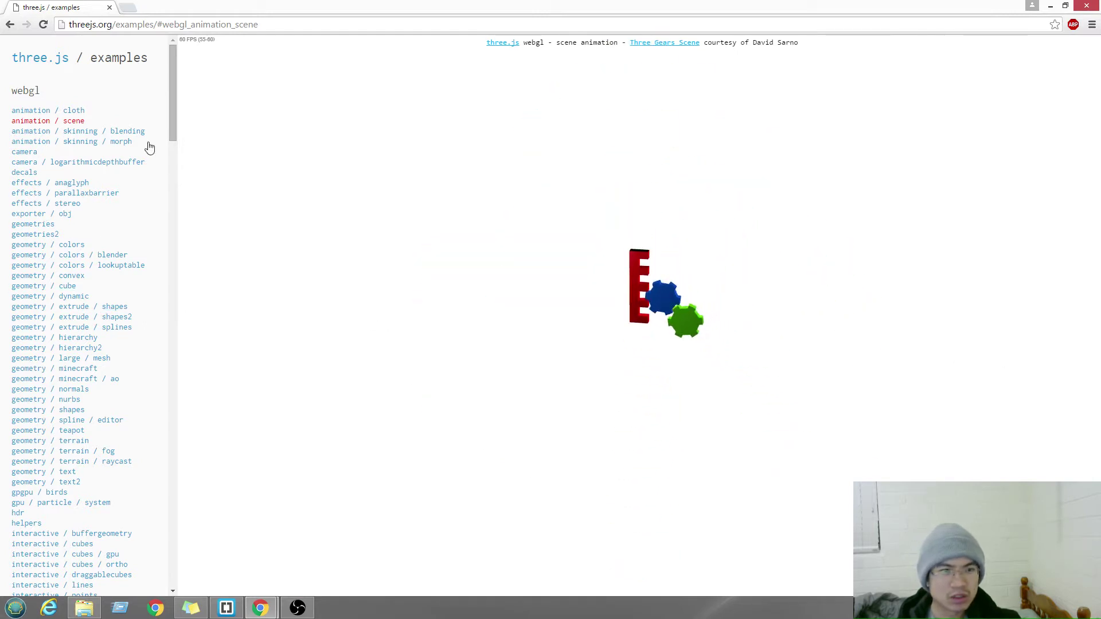
- Open geometry / extrude / shapes and orbit the red and orange extruded shapes
click(86, 307)
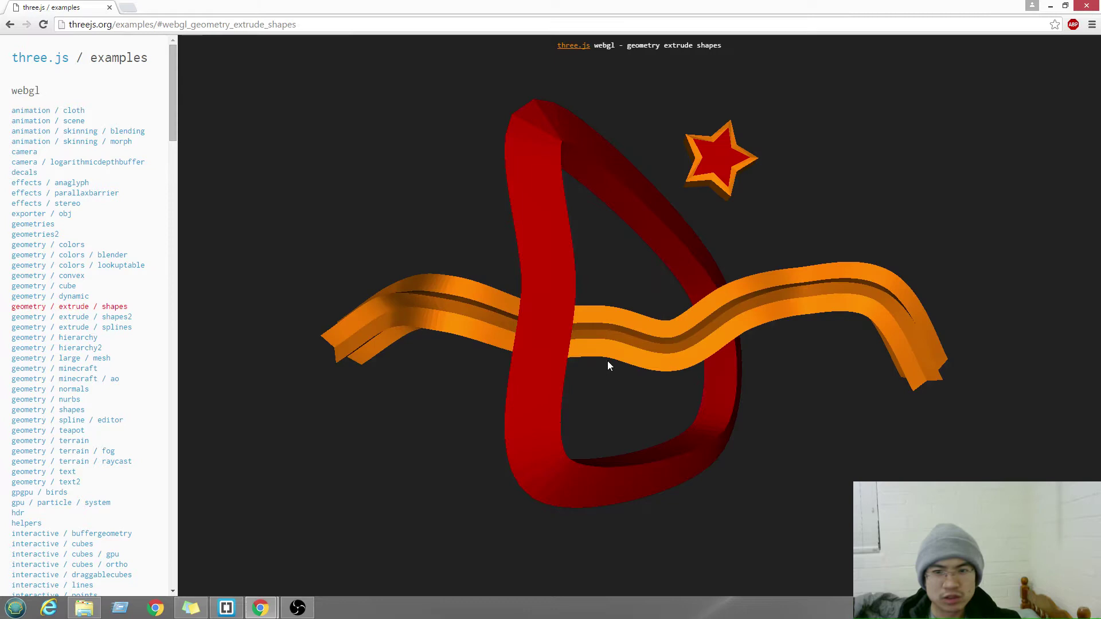
mouse_move(761, 352)
mouse_down()
mouse_move(472, 387)
mouse_move(401, 373)
mouse_up()
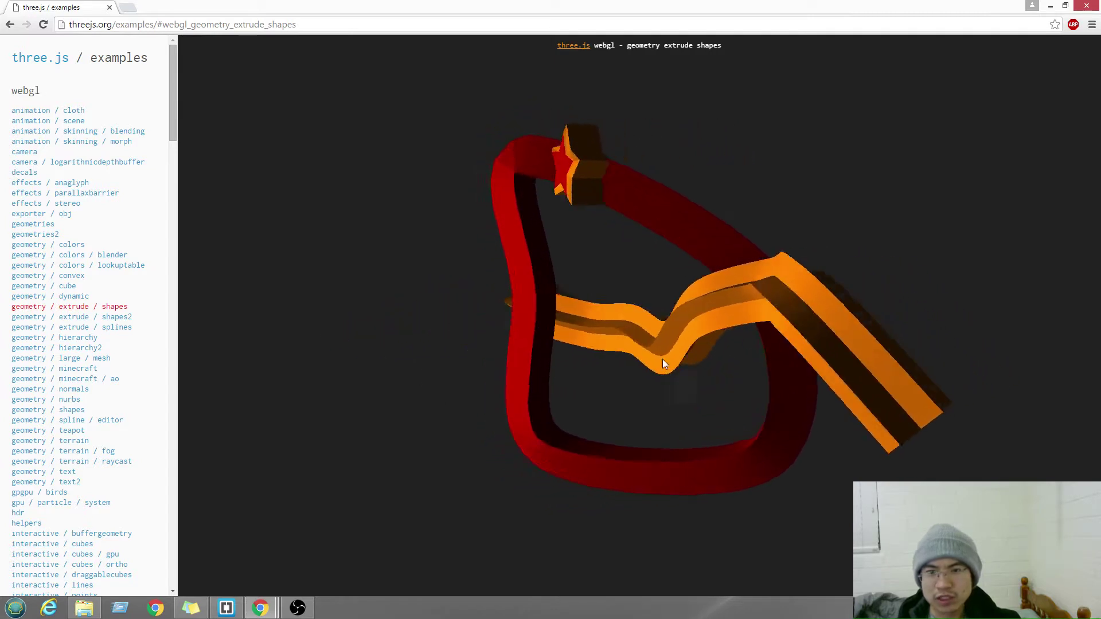
mouse_move(685, 370)
mouse_down()
mouse_move(767, 250)
mouse_move(501, 350)
mouse_move(617, 260)
mouse_move(737, 333)
mouse_move(613, 361)
mouse_move(631, 393)
mouse_move(690, 385)
mouse_move(522, 438)
mouse_move(418, 224)
mouse_up()
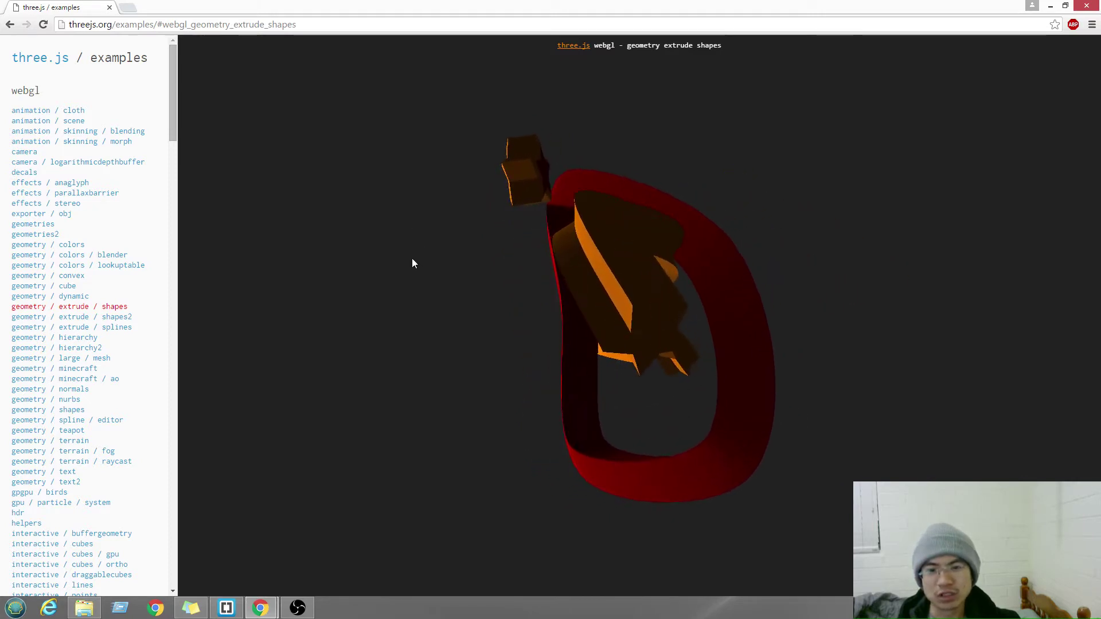
key(ctrl+u)
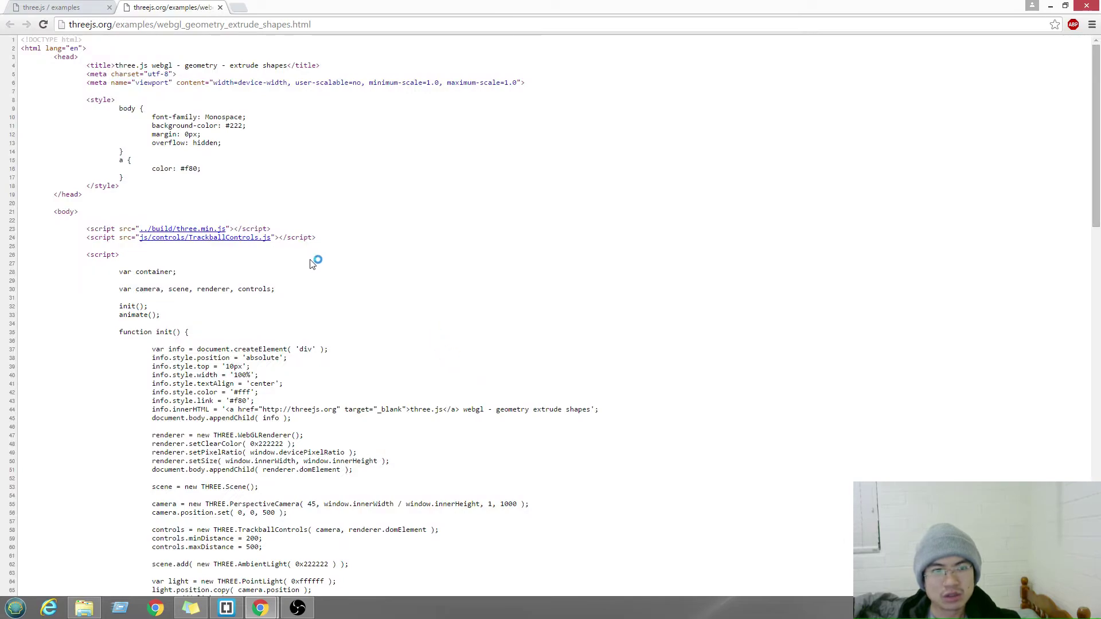
scroll(292, 250, down, 3)
scroll(321, 266, down, 2)
scroll(327, 273, down, 4)
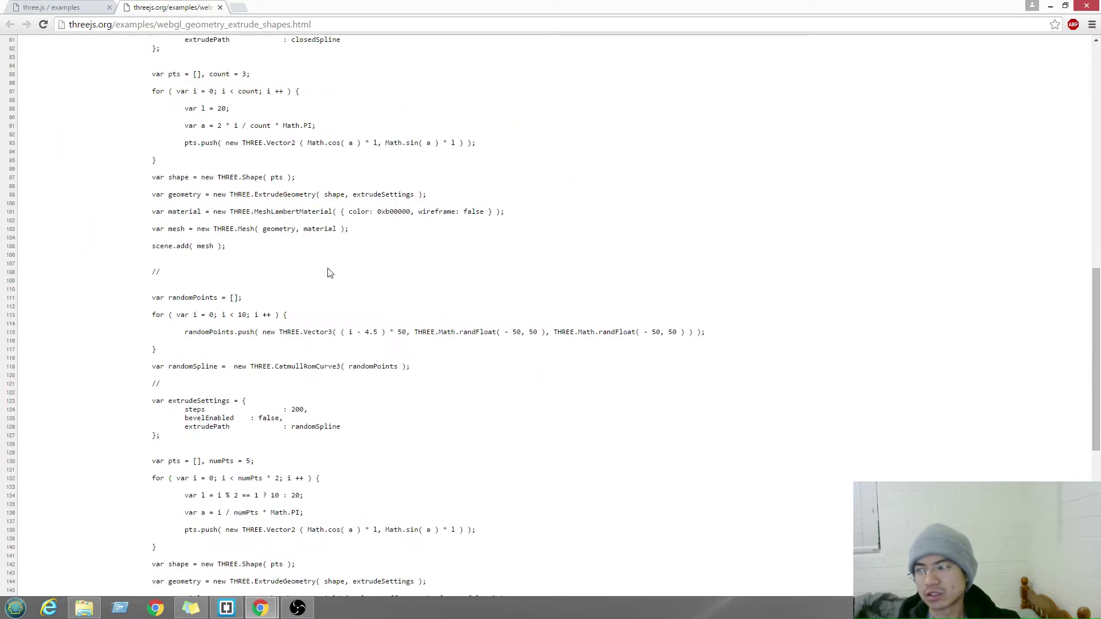
scroll(331, 271, down, 4)
scroll(335, 281, down, 1)
scroll(335, 284, up, 2)
scroll(340, 294, up, 5)
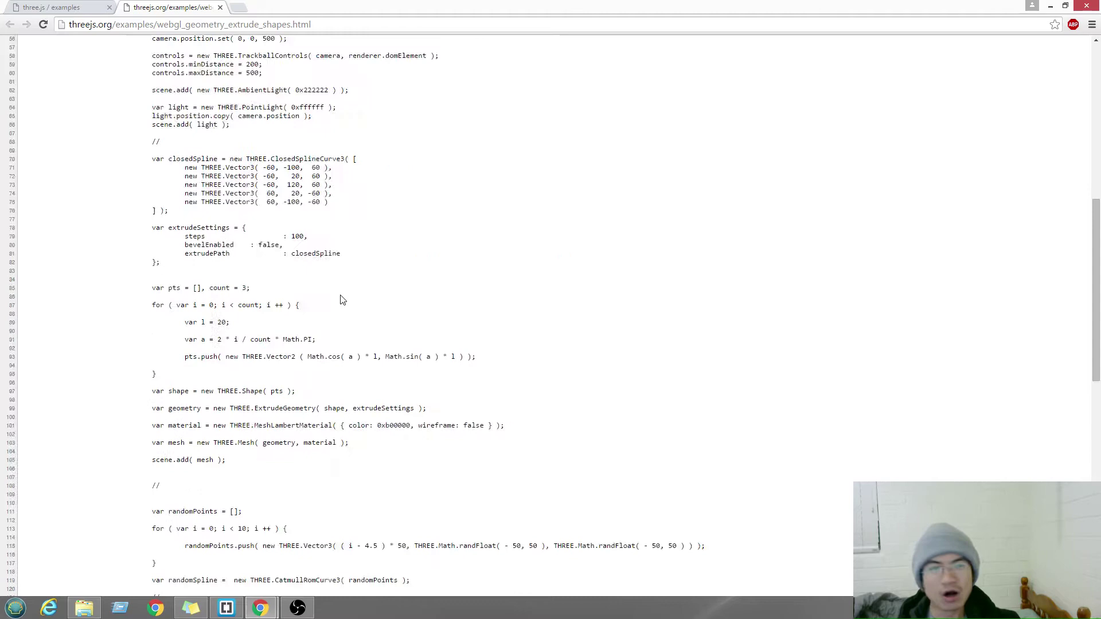
scroll(337, 300, up, 6)
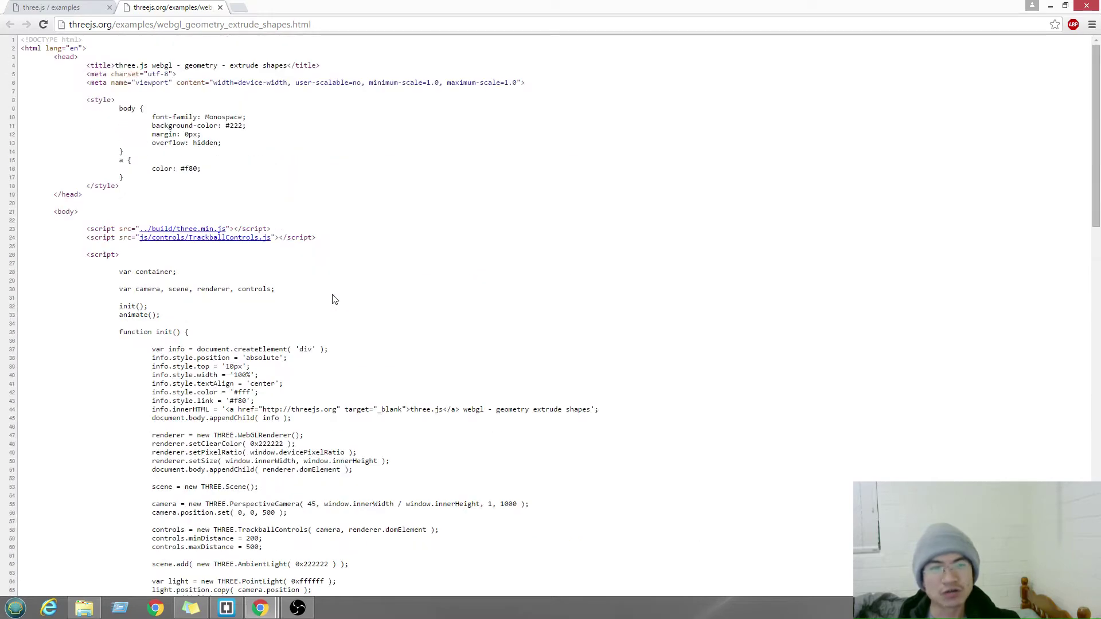
click(219, 8)
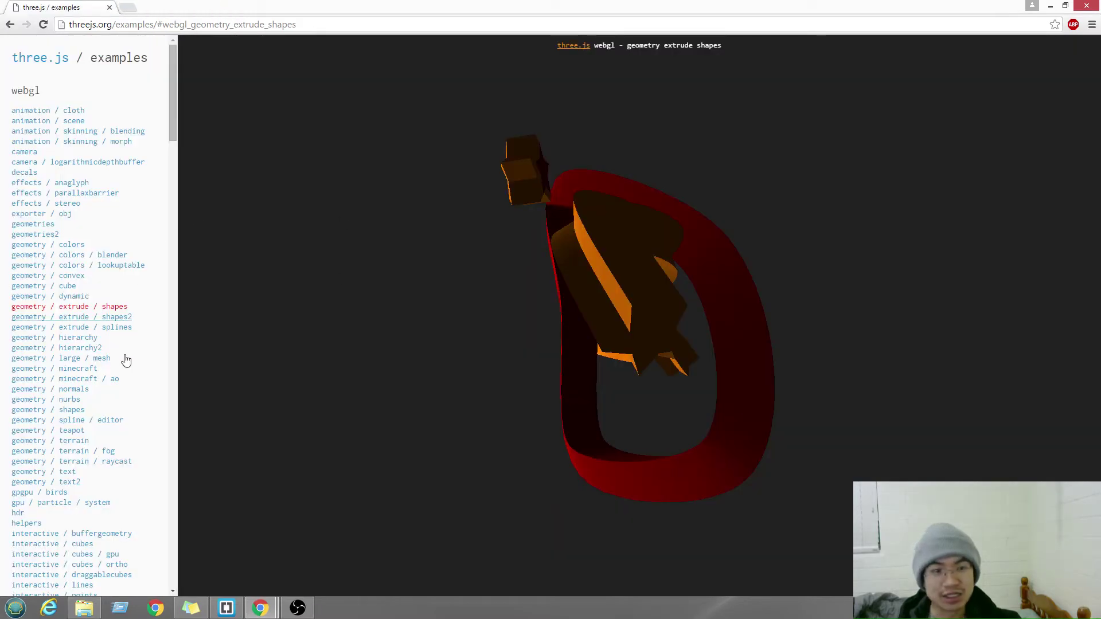
scroll(177, 164, down, 3)
scroll(177, 164, down, 1)
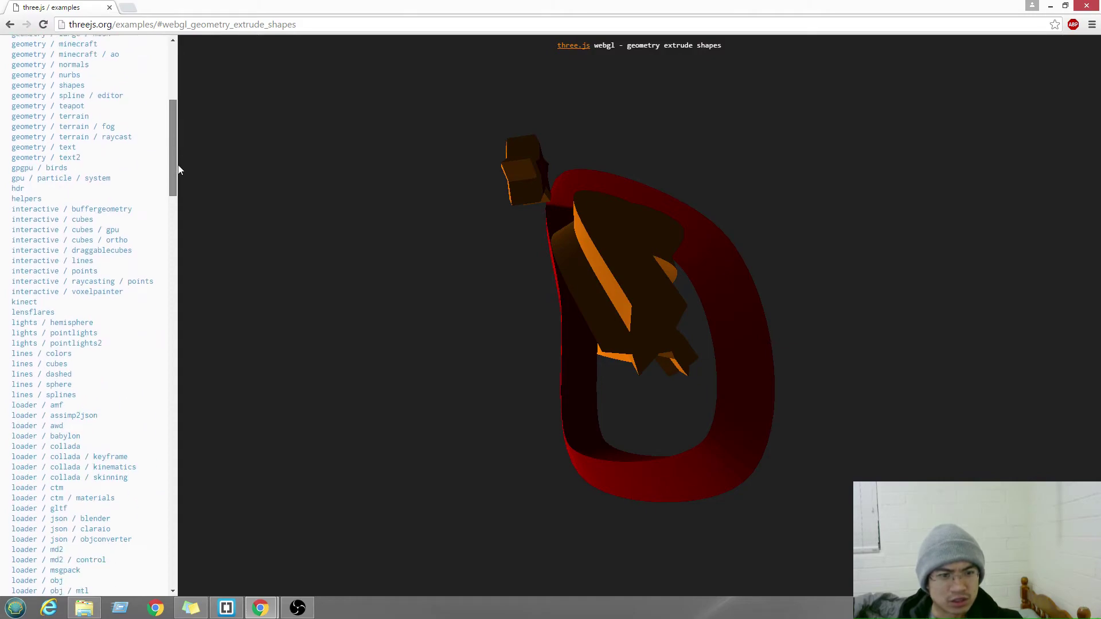
scroll(179, 178, down, 1)
- View the lines / cubes and lines / sphere demos, then open the loader / sea3d turtle
click(59, 282)
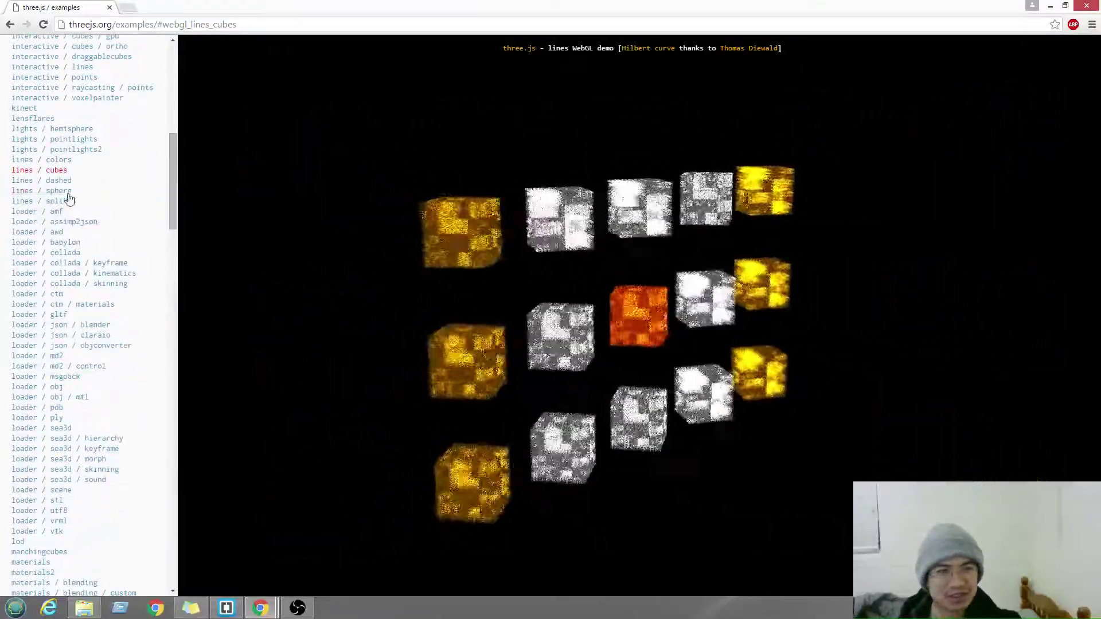
click(67, 192)
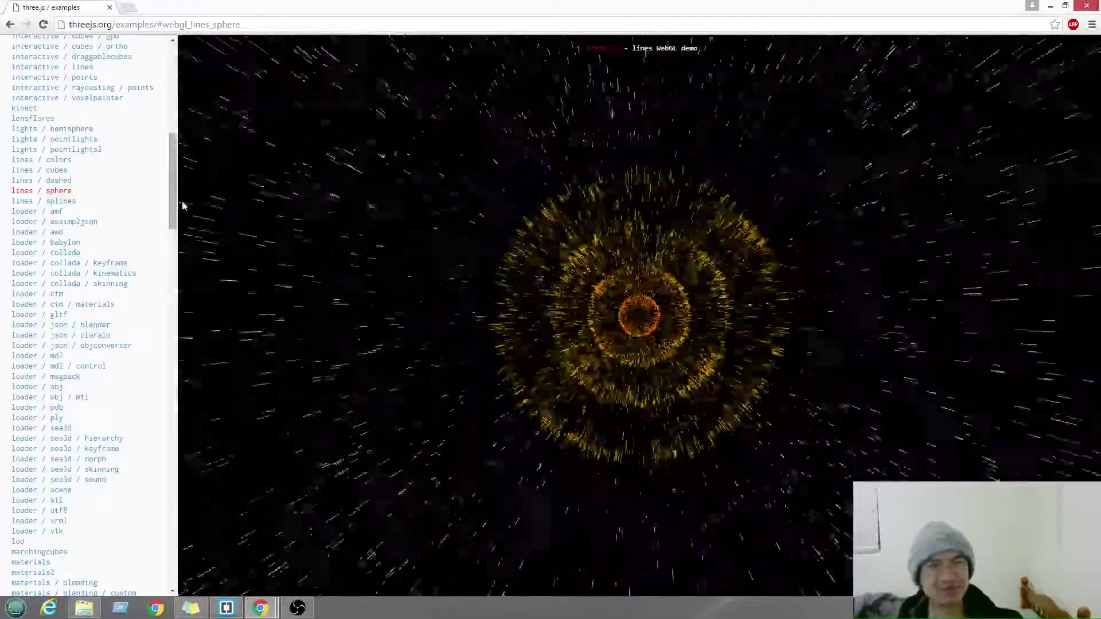
scroll(160, 236, down, 1)
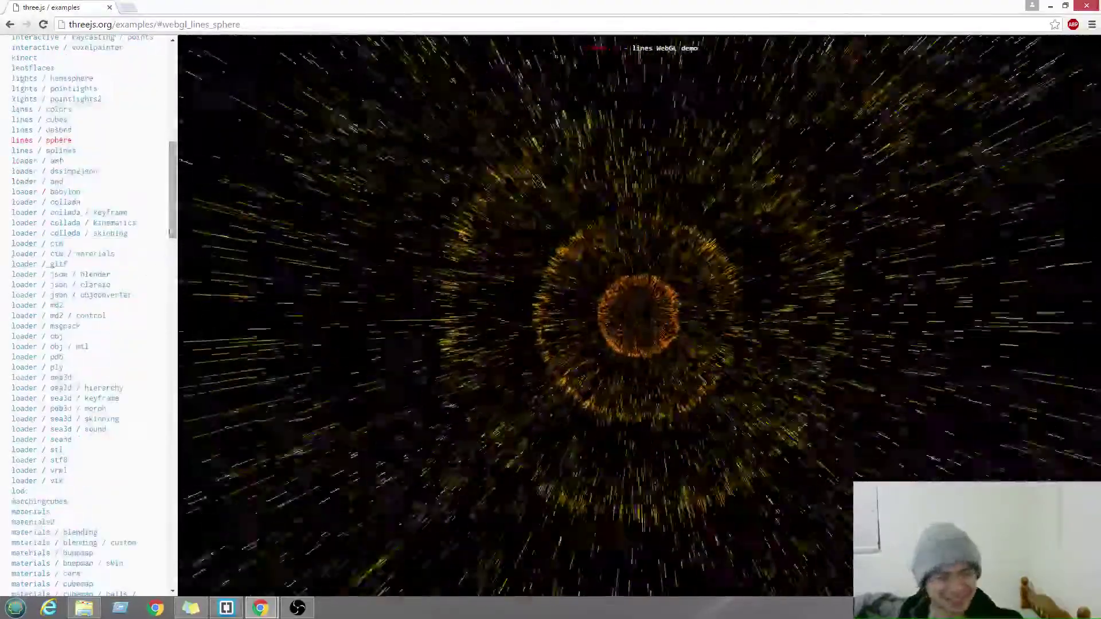
scroll(129, 270, down, 2)
click(61, 278)
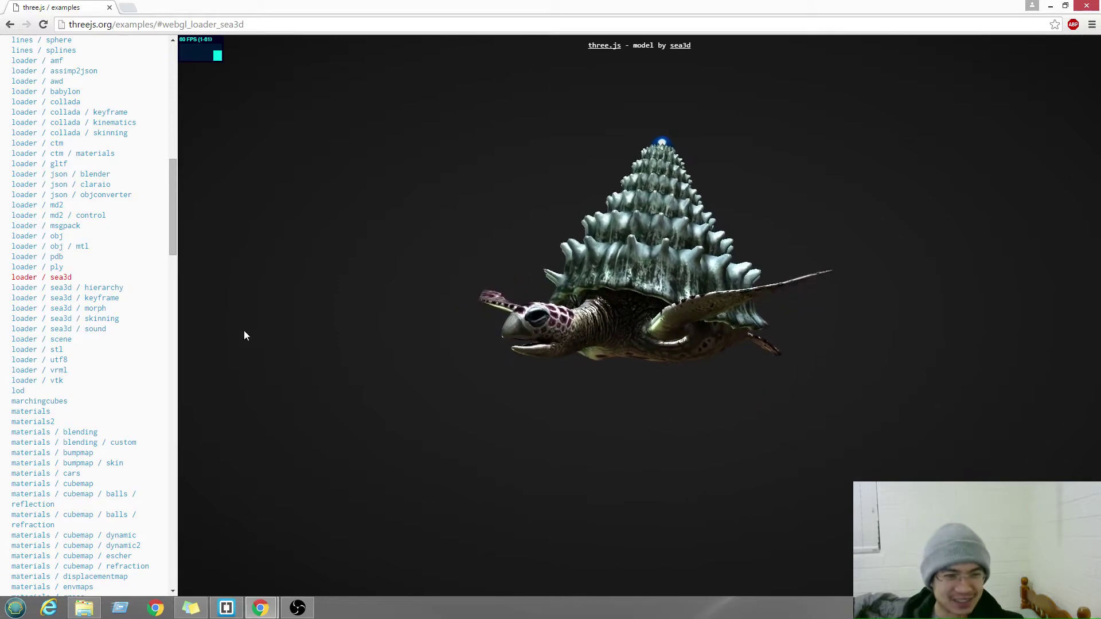
scroll(171, 242, down, 2)
scroll(169, 244, down, 1)
scroll(170, 244, up, 1)
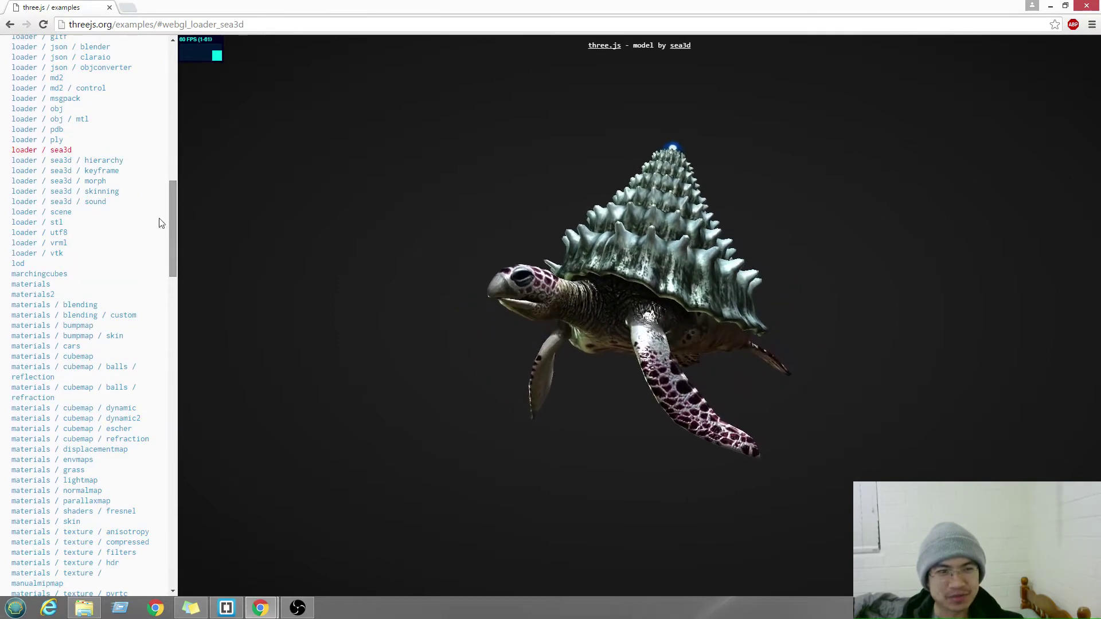
- Orbit the loader / sea3d / hierarchy robot, then open materials / cubemap / dynamic
click(103, 160)
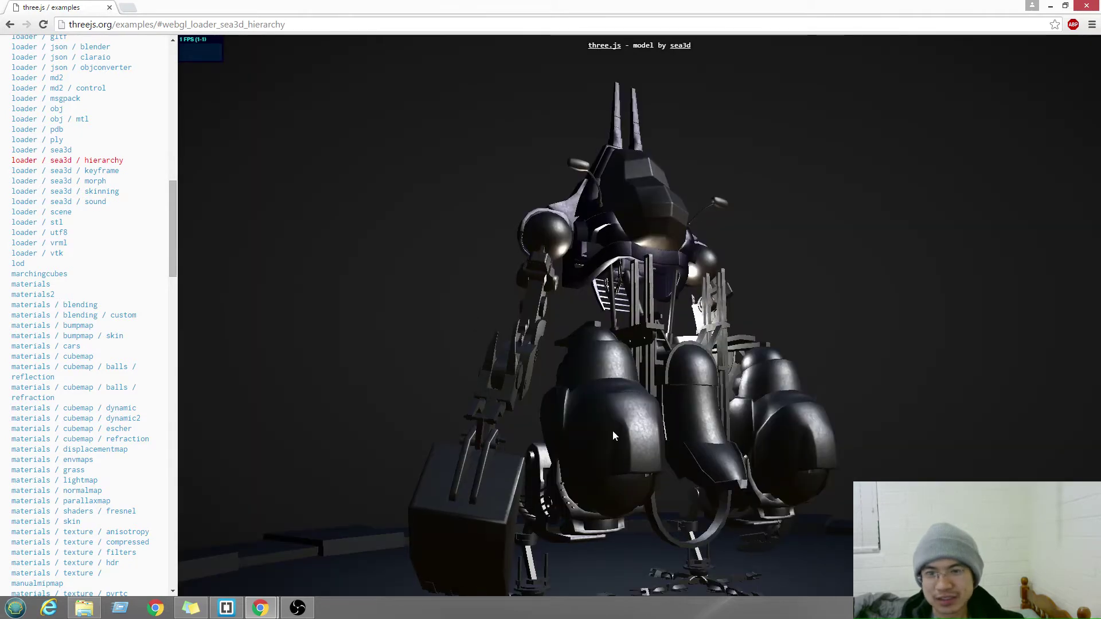
mouse_move(473, 324)
mouse_down()
mouse_move(456, 460)
mouse_move(672, 340)
mouse_move(616, 294)
mouse_move(667, 349)
mouse_move(553, 371)
mouse_move(670, 400)
mouse_move(636, 326)
mouse_move(774, 428)
mouse_move(521, 441)
mouse_move(652, 396)
mouse_move(715, 436)
mouse_move(665, 448)
mouse_up()
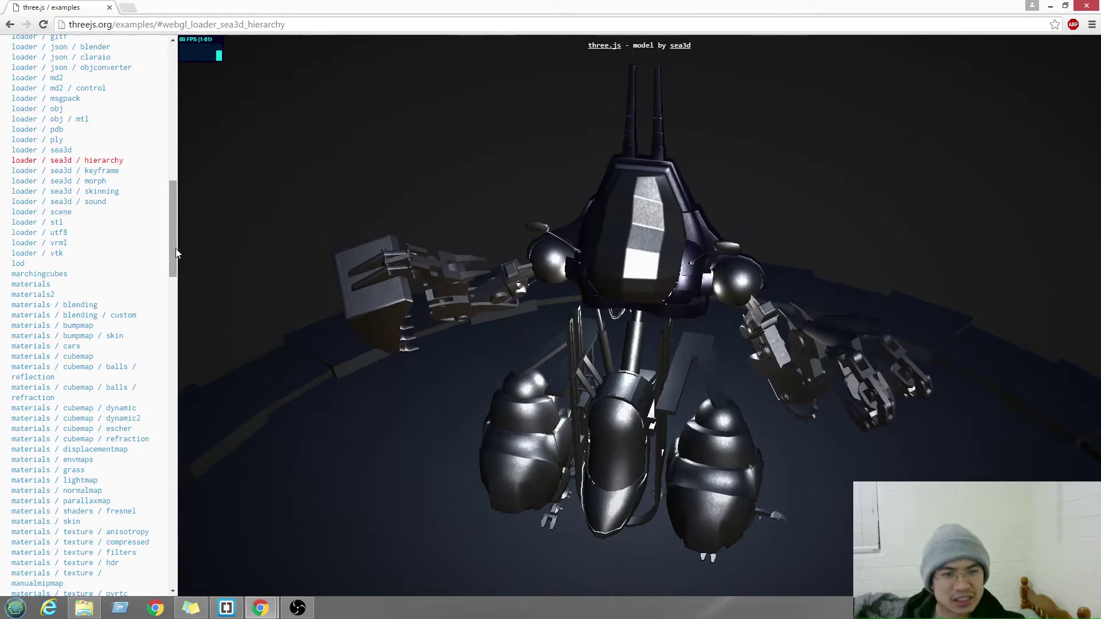
drag(176, 249, 179, 270)
scroll(148, 322, down, 1)
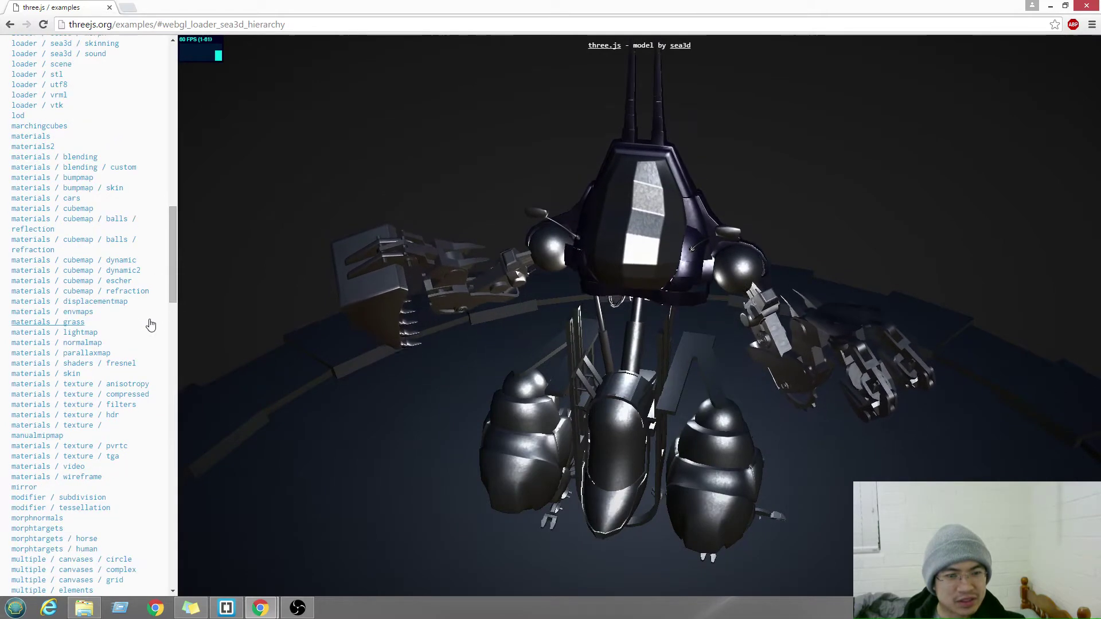
scroll(144, 327, down, 1)
scroll(144, 326, up, 1)
click(111, 260)
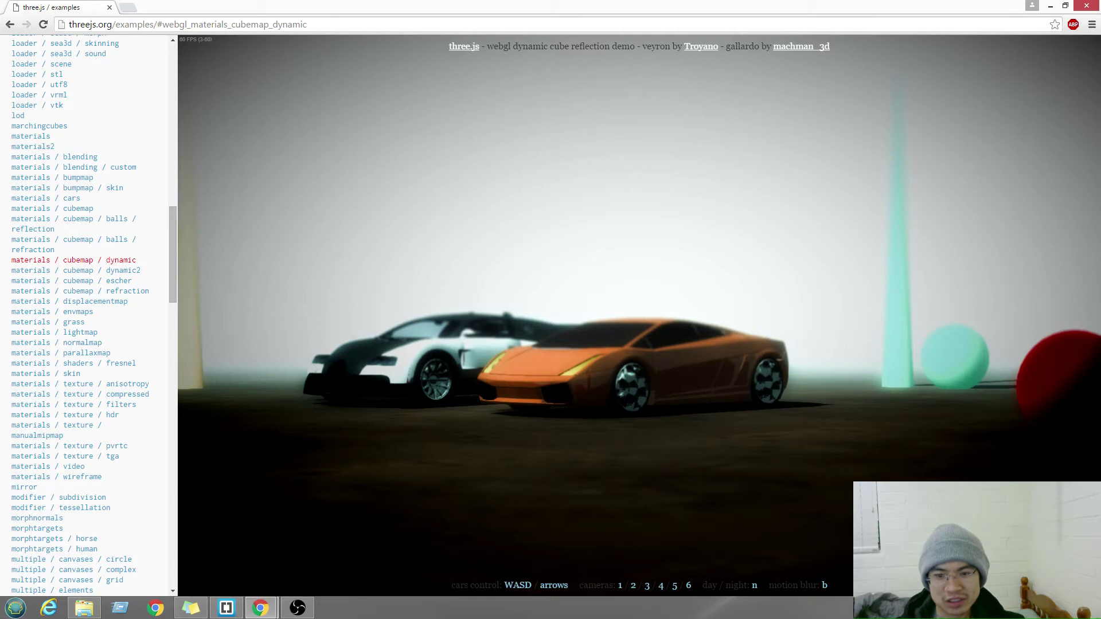
- Drive the Veyron forward with W and try camera views 2 and 3
key(w)
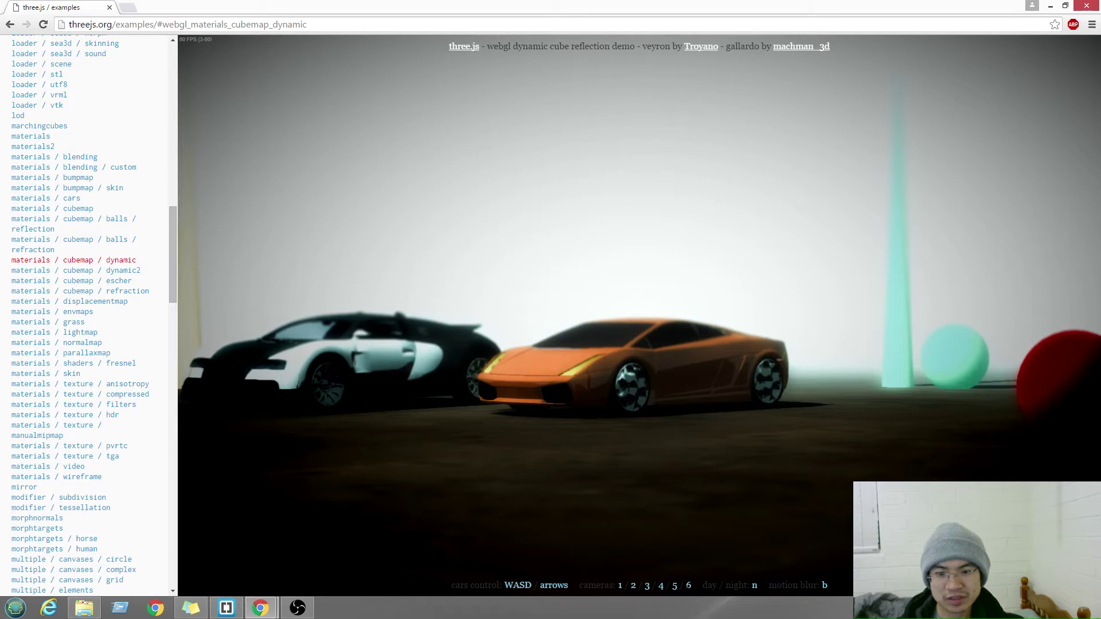
key(2)
key(3)
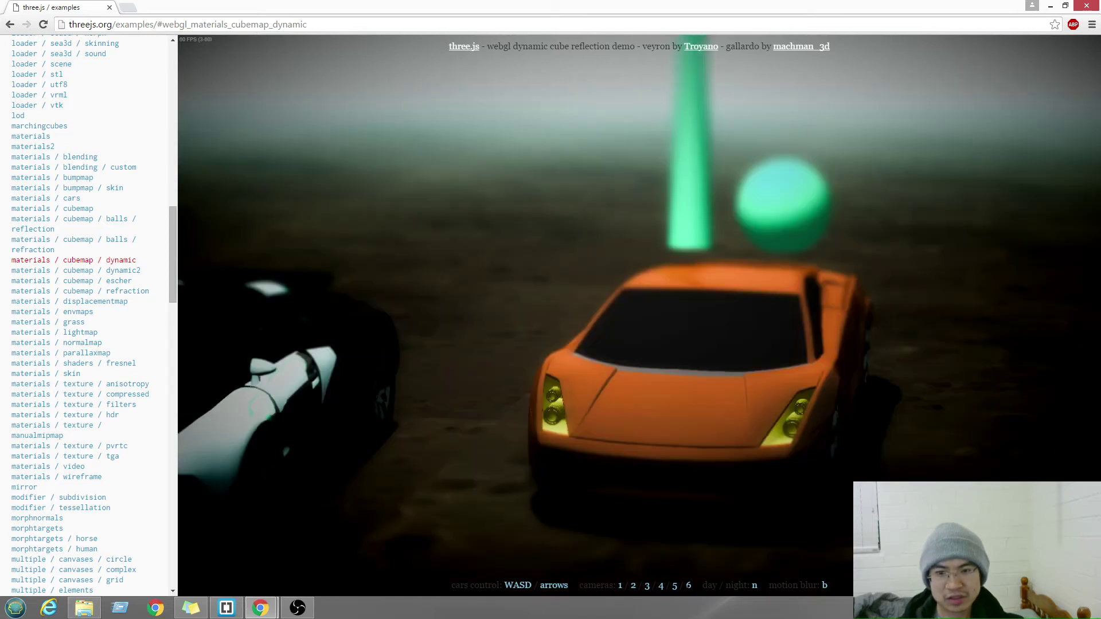
- Drive the Veyron around the Gallardo, turn on night mode, then open materials / cubemap / dynamic2
key(s)
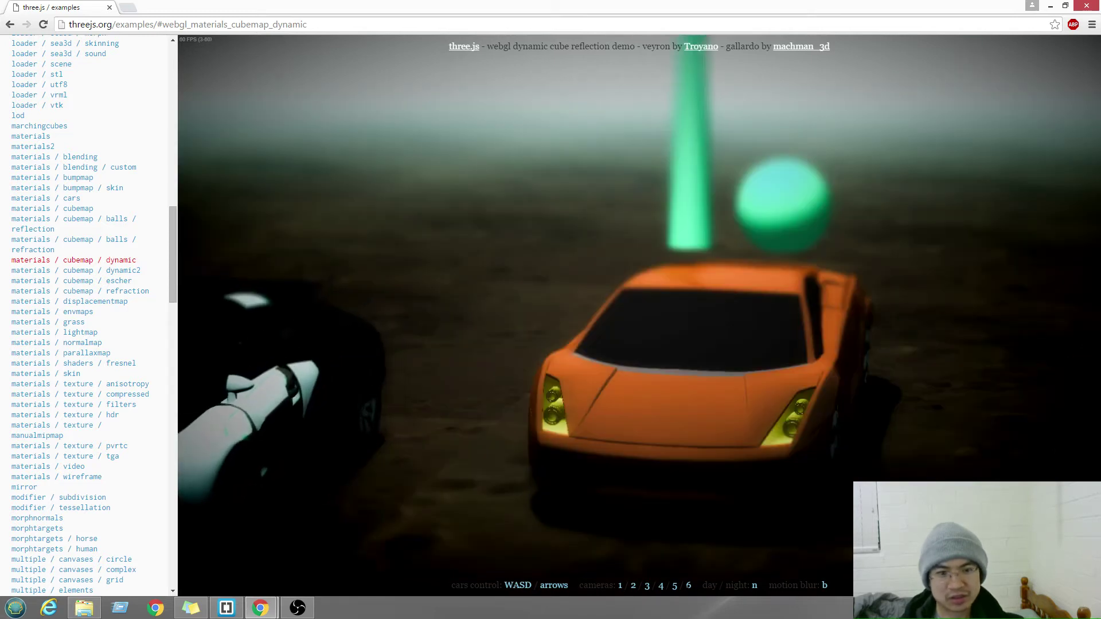
key(d)
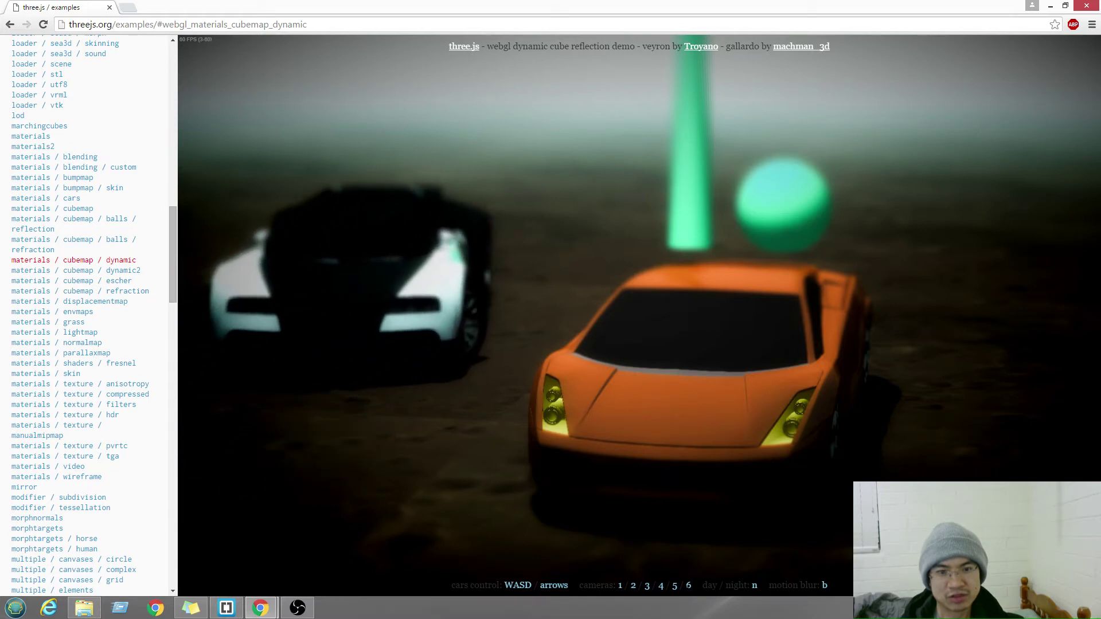
key(s)
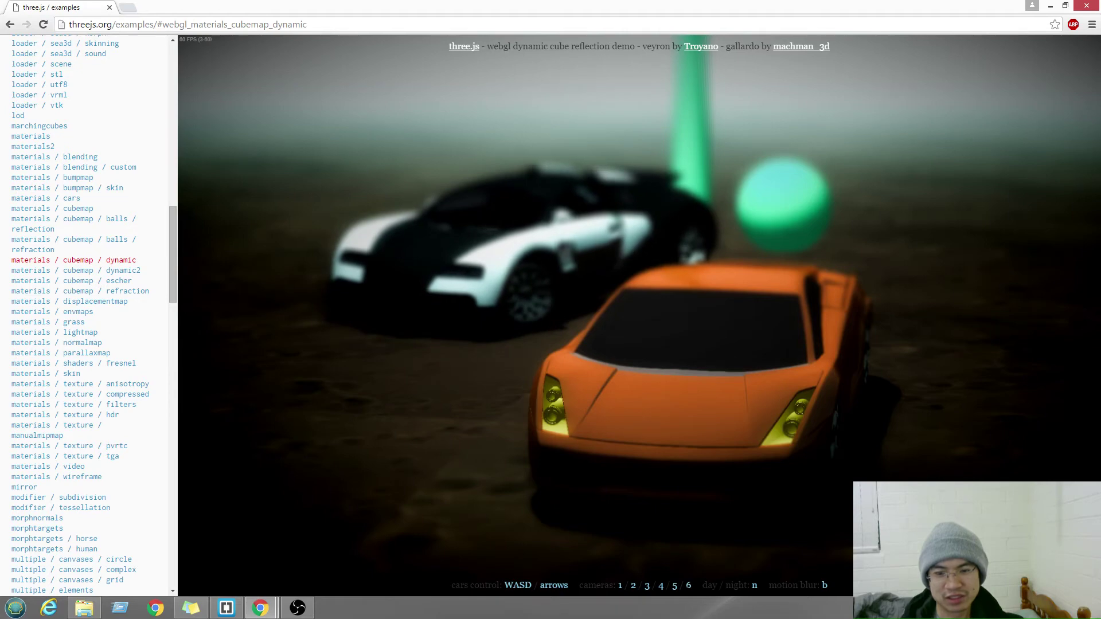
key(s)
key(w)
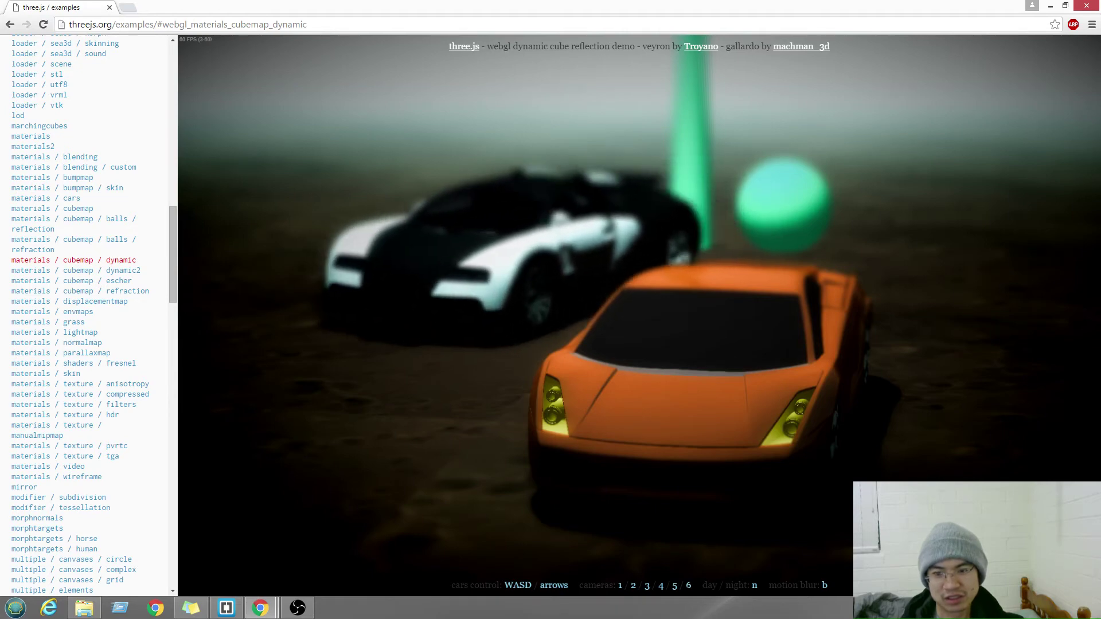
key(n)
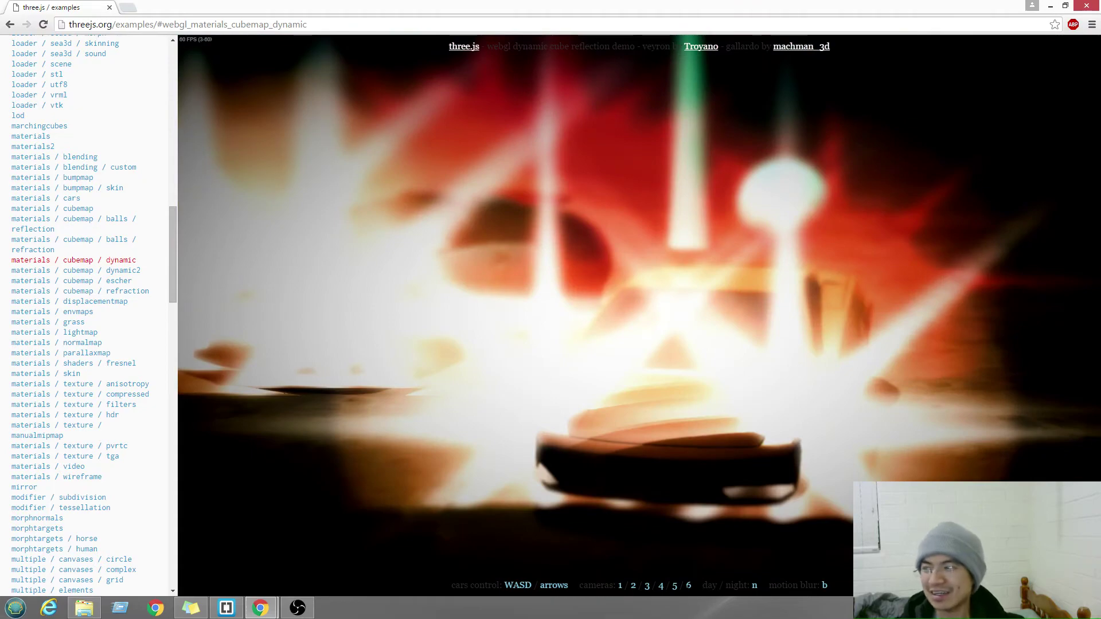
click(133, 270)
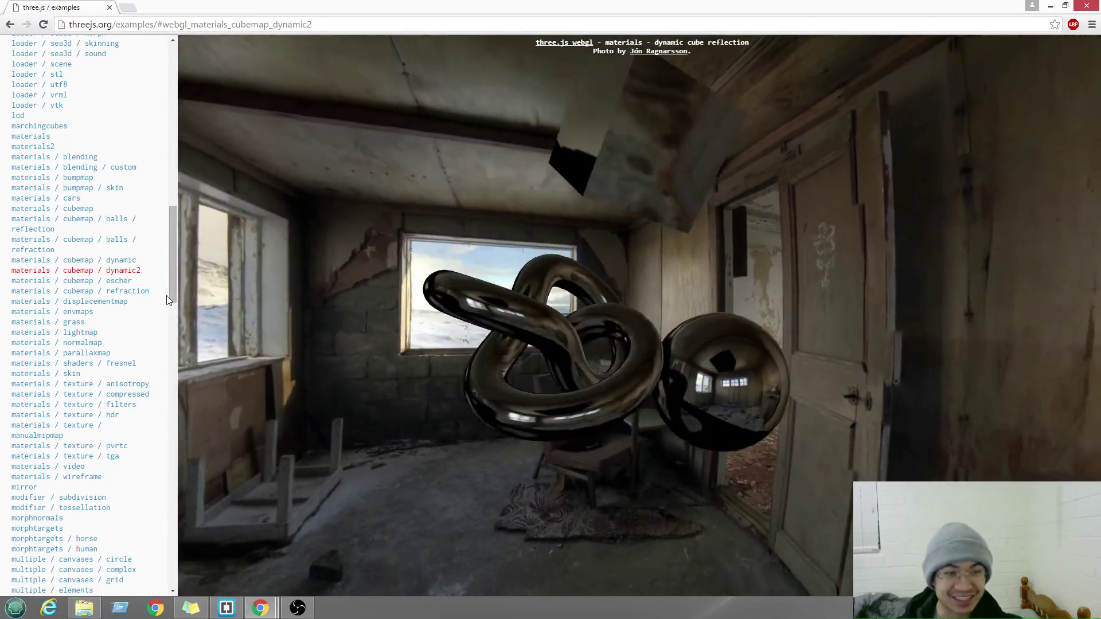
scroll(175, 311, down, 3)
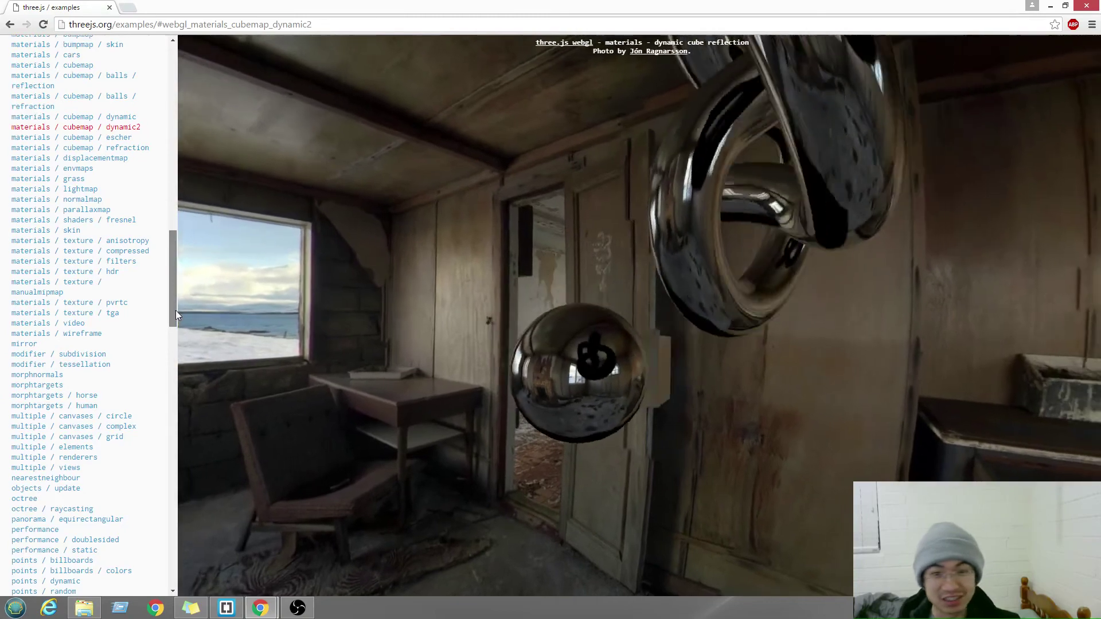
drag(175, 309, 179, 322)
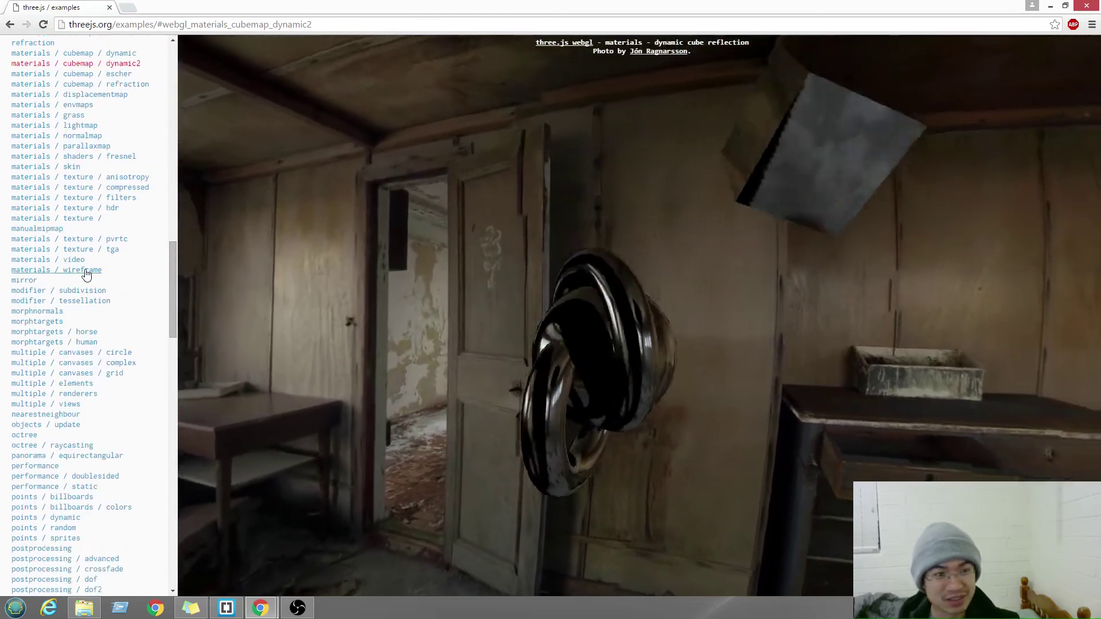
- Visit the materials / wireframe demo, then the webgl / buffergeometry triangle cube
click(80, 271)
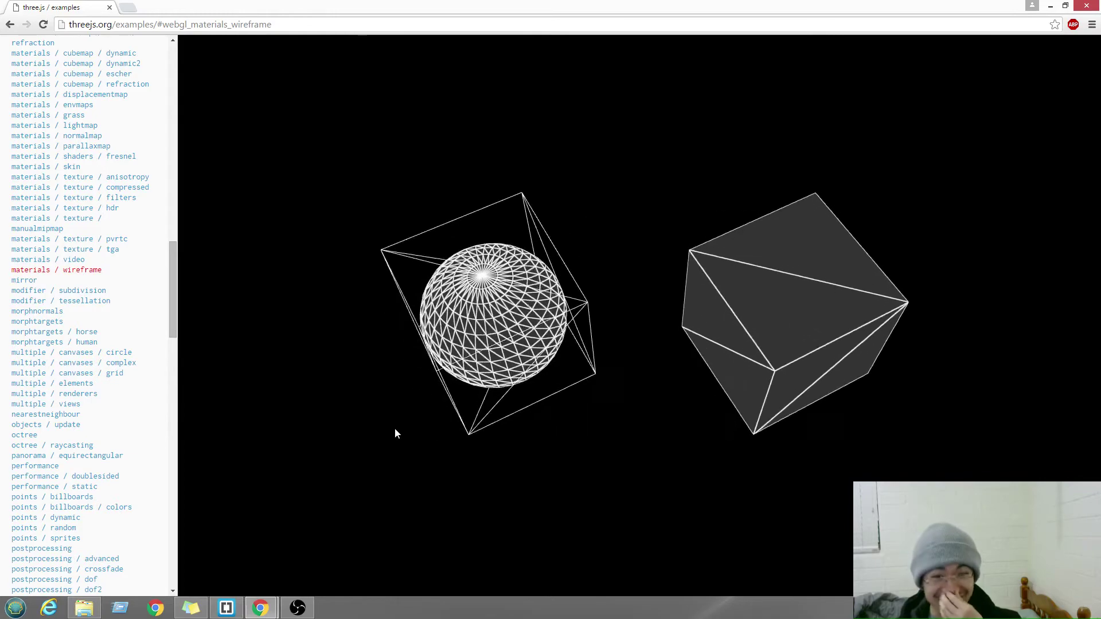
drag(172, 317, 172, 370)
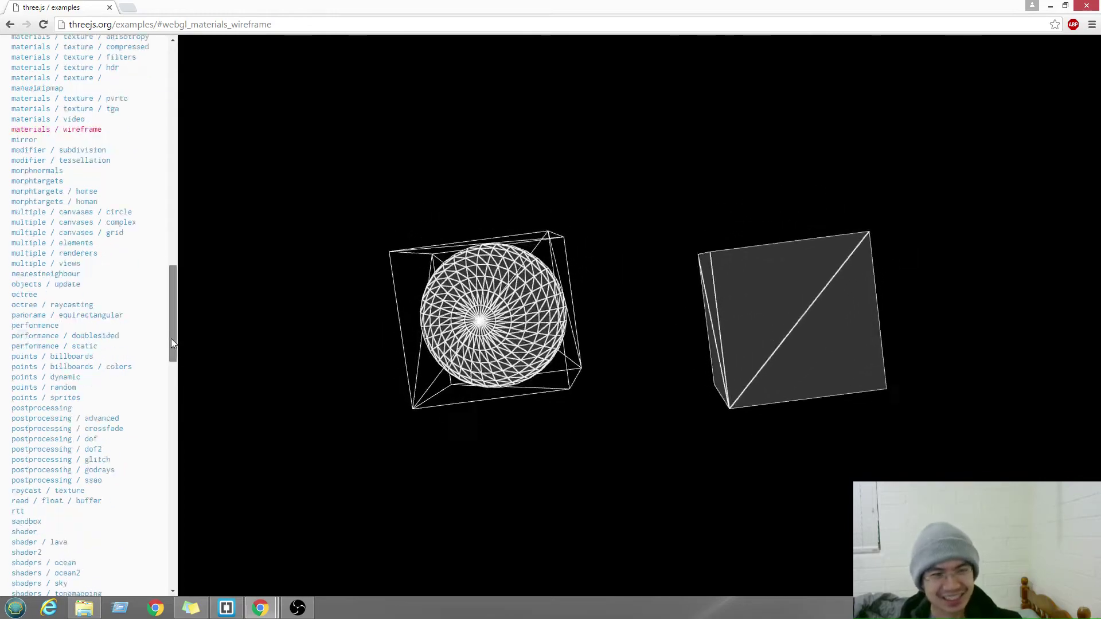
scroll(130, 388, down, 2)
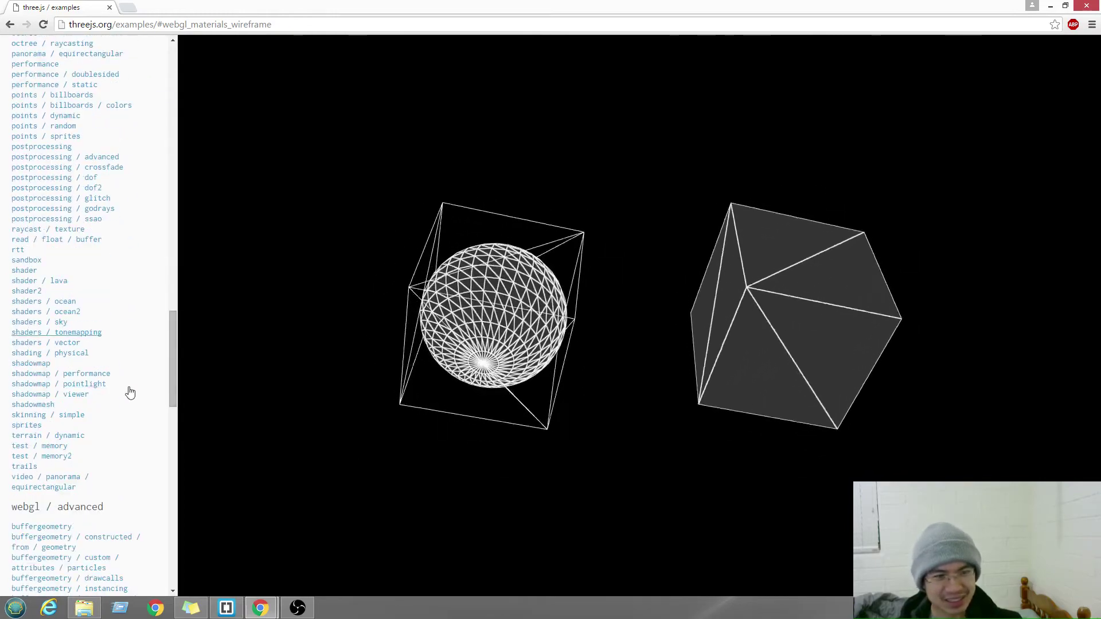
click(41, 469)
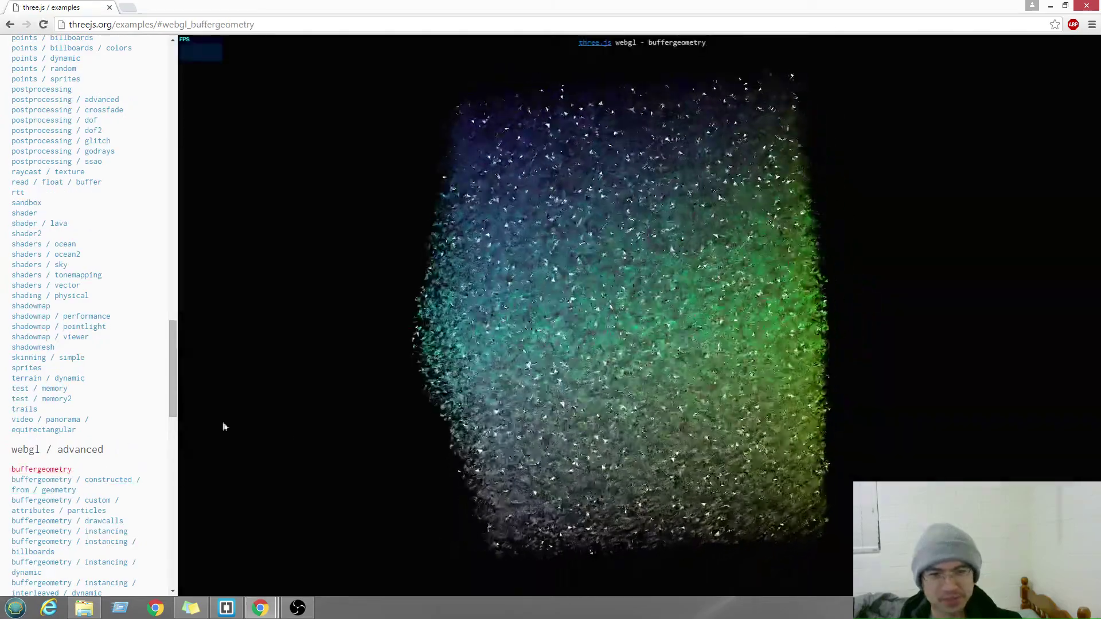